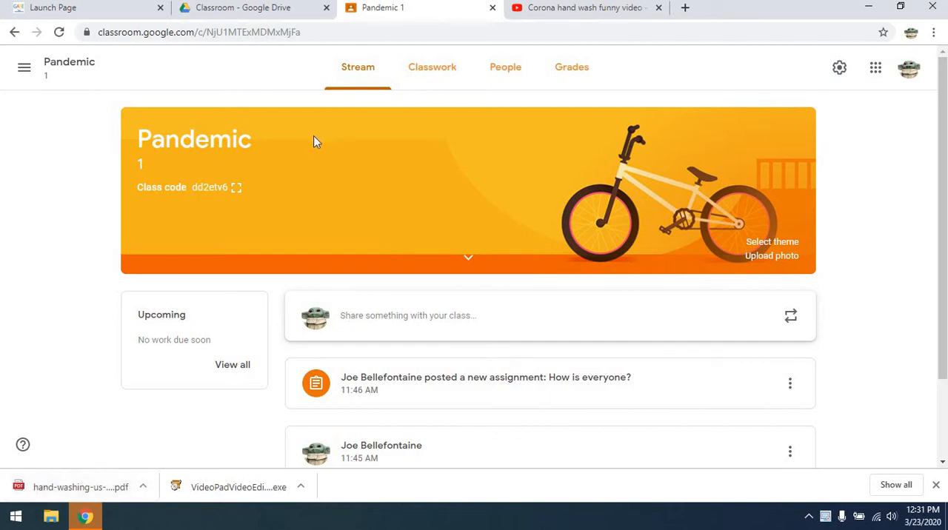
Create a new assignment in the Pandemic class's classwork and title it "Hand washing".
{"action": "left_click", "coordinate": [431, 73]}
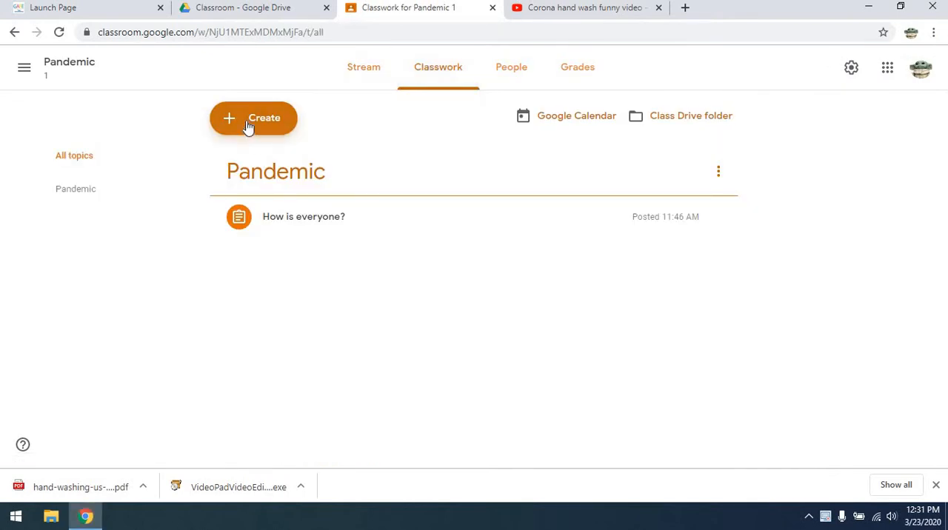
{"action": "left_click", "coordinate": [249, 126]}
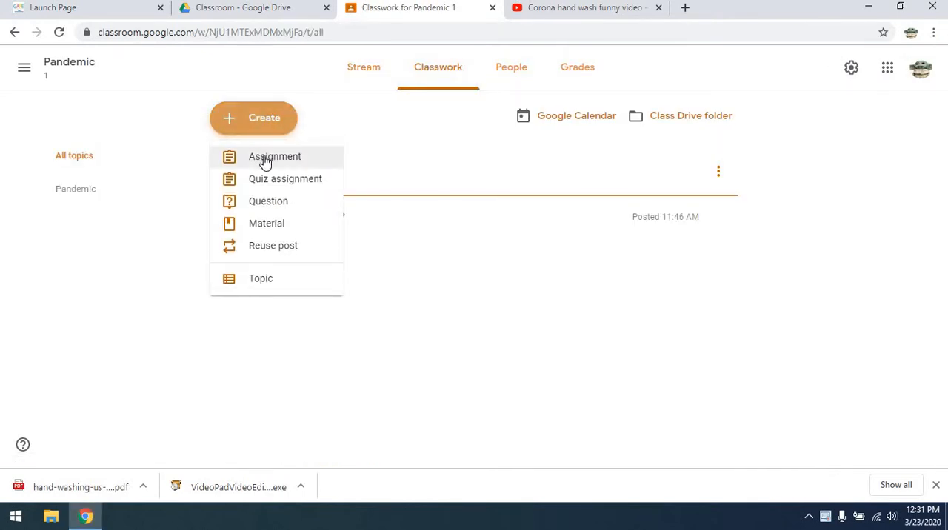
{"action": "left_click", "coordinate": [265, 162]}
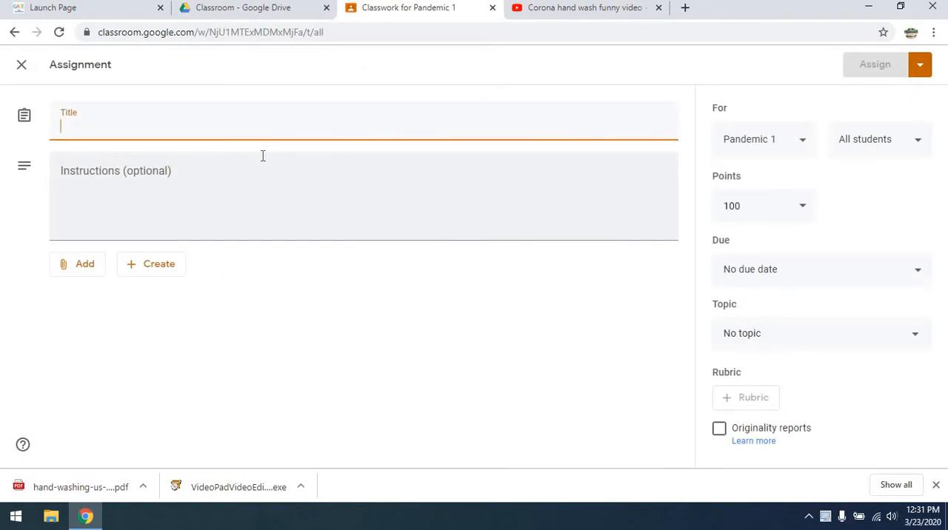
{"action": "type", "text": "Han"}
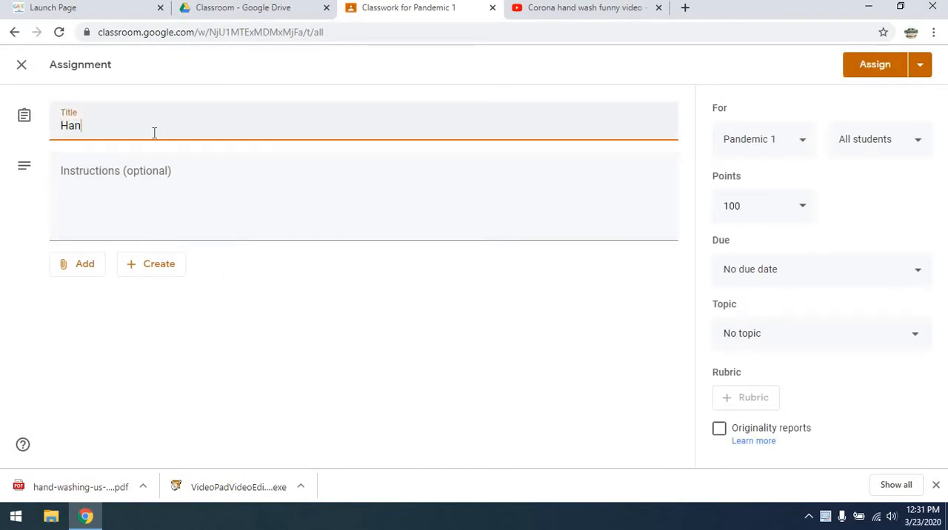
{"action": "type", "text": "d washing"}
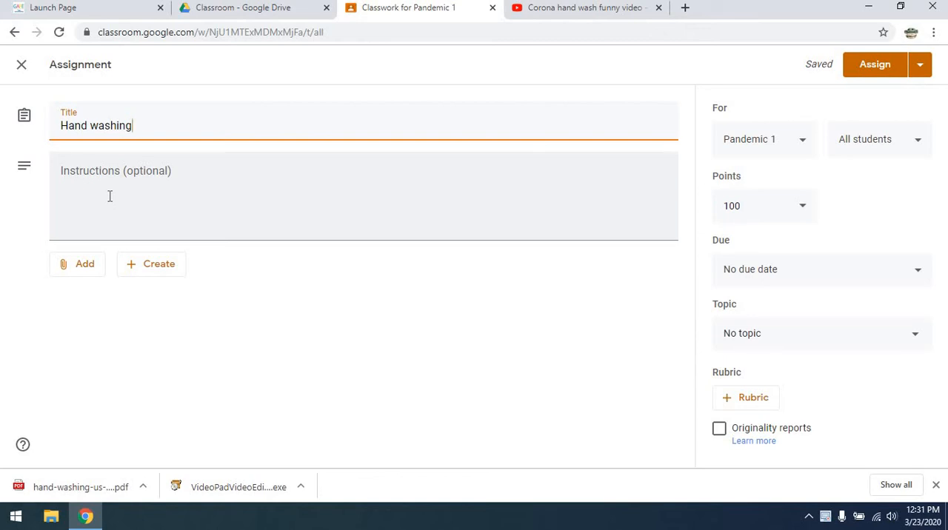
Attach the Google Drive document "These are the instructions" to the assignment with the sharing option "Students can view file".
{"action": "left_click", "coordinate": [82, 270]}
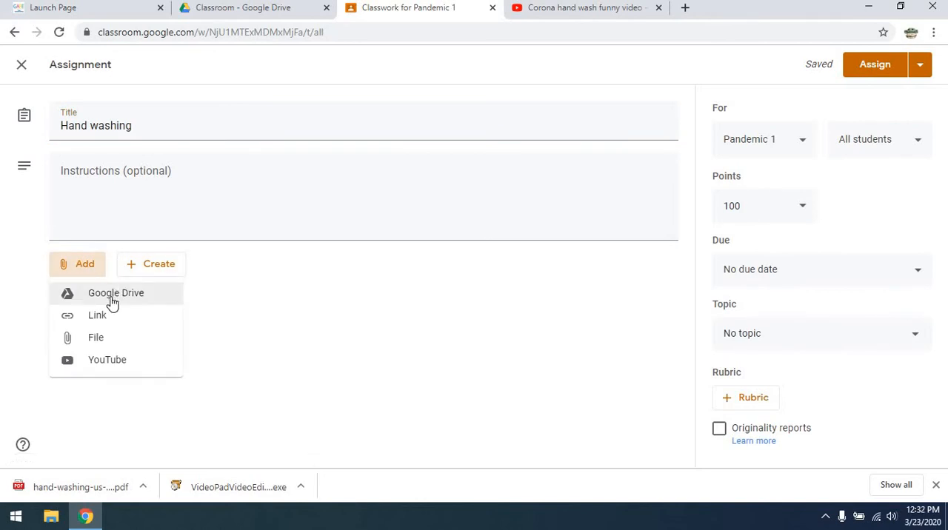
{"action": "left_click", "coordinate": [111, 298]}
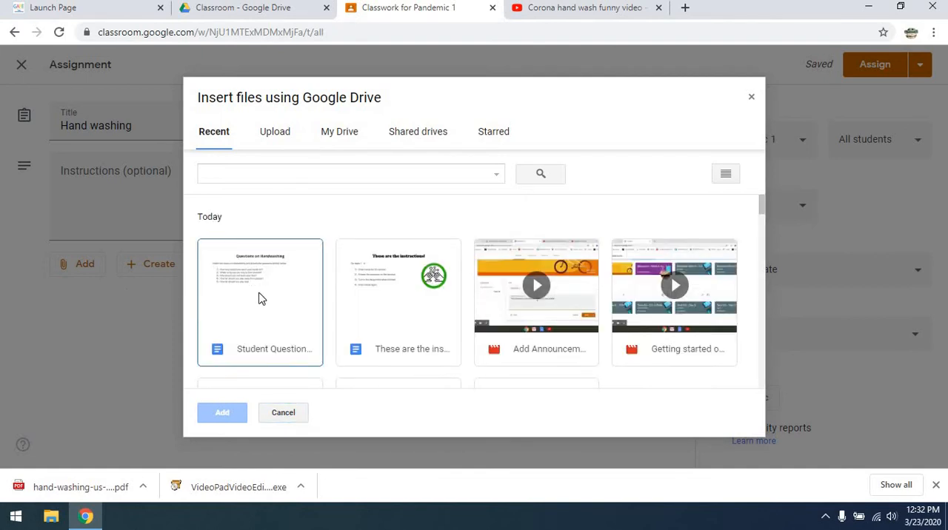
{"action": "left_click", "coordinate": [377, 296]}
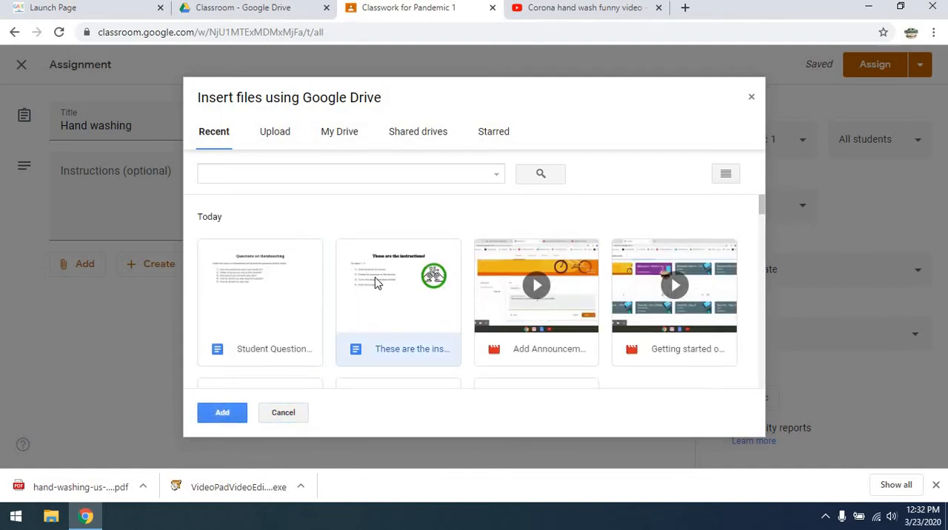
{"action": "left_click", "coordinate": [224, 411]}
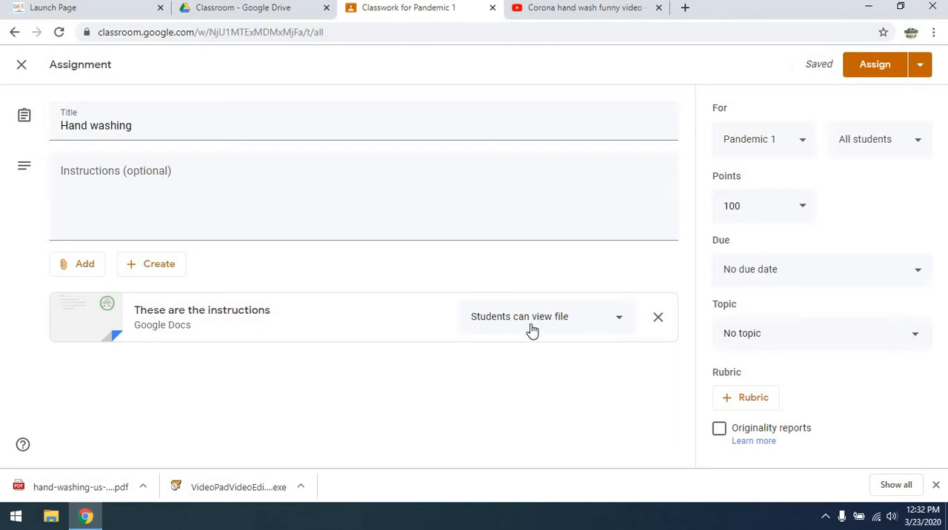
{"action": "left_click", "coordinate": [624, 321]}
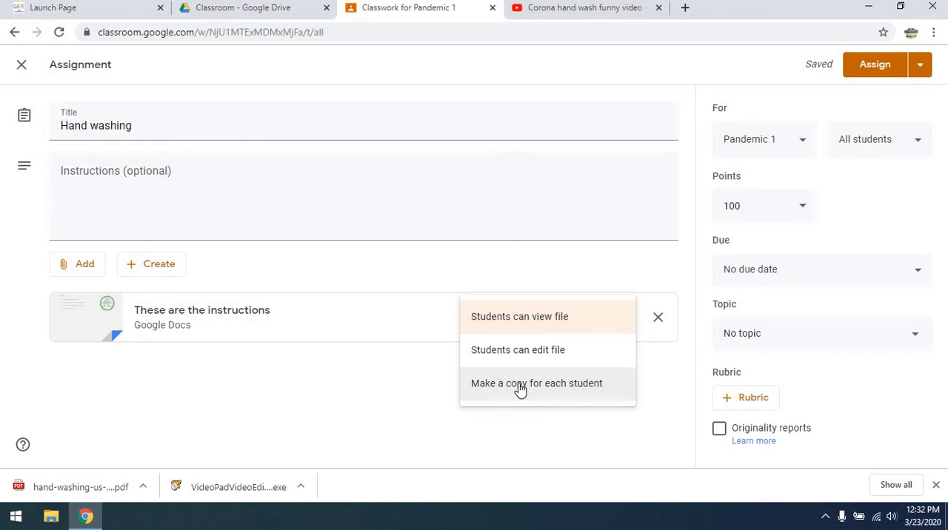
{"action": "left_click", "coordinate": [515, 320]}
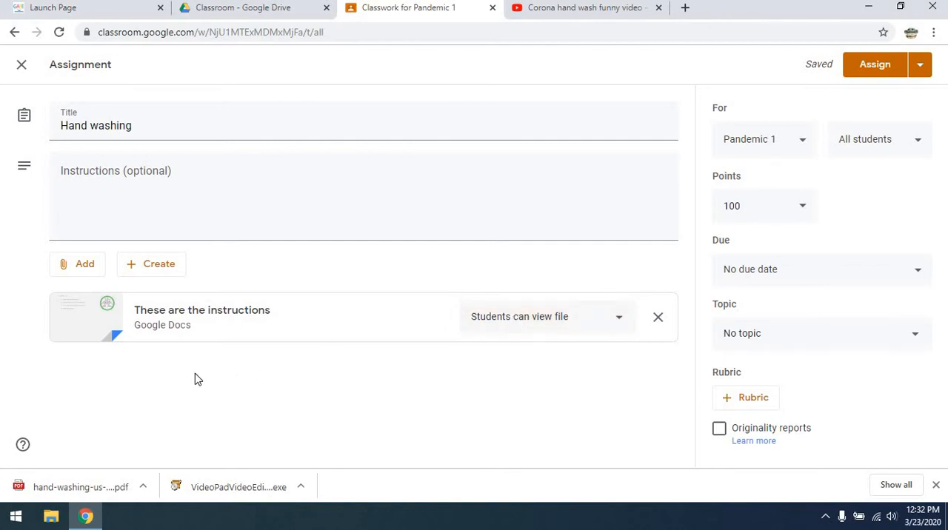
Attach the Drive document "Student Questions" and set it to "Make a copy for each student".
{"action": "left_click", "coordinate": [81, 269]}
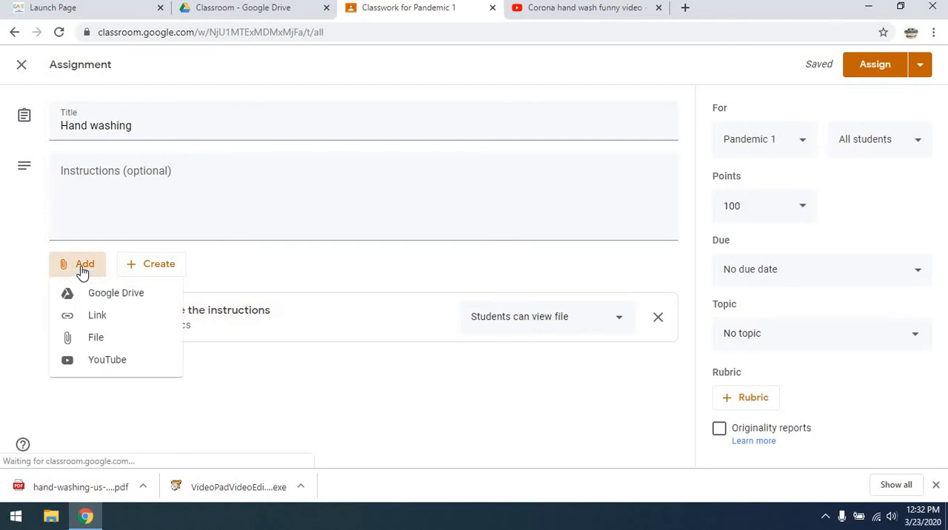
{"action": "left_click", "coordinate": [103, 295]}
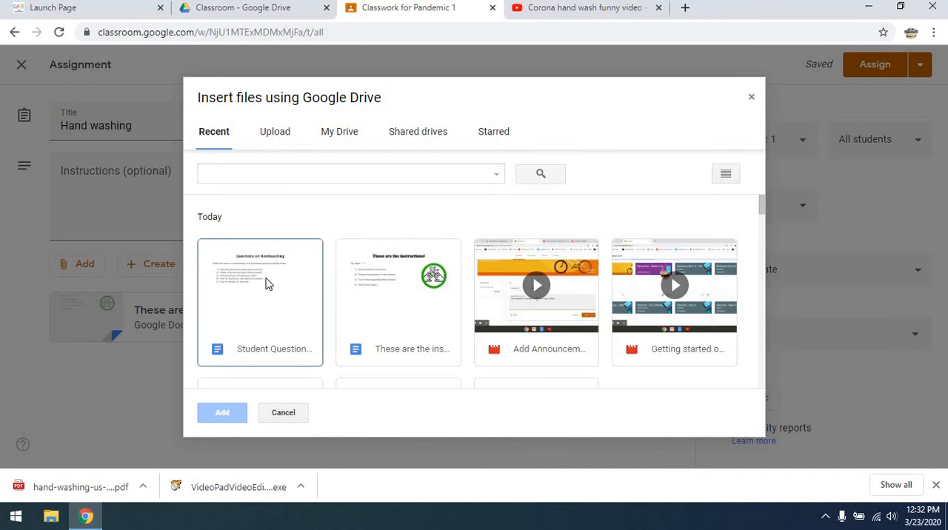
{"action": "left_click", "coordinate": [266, 284]}
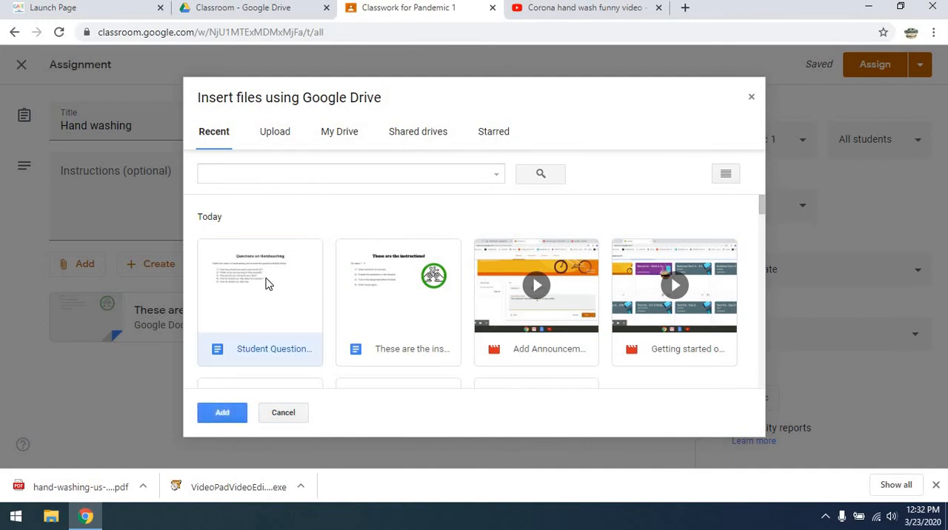
{"action": "left_click", "coordinate": [223, 414]}
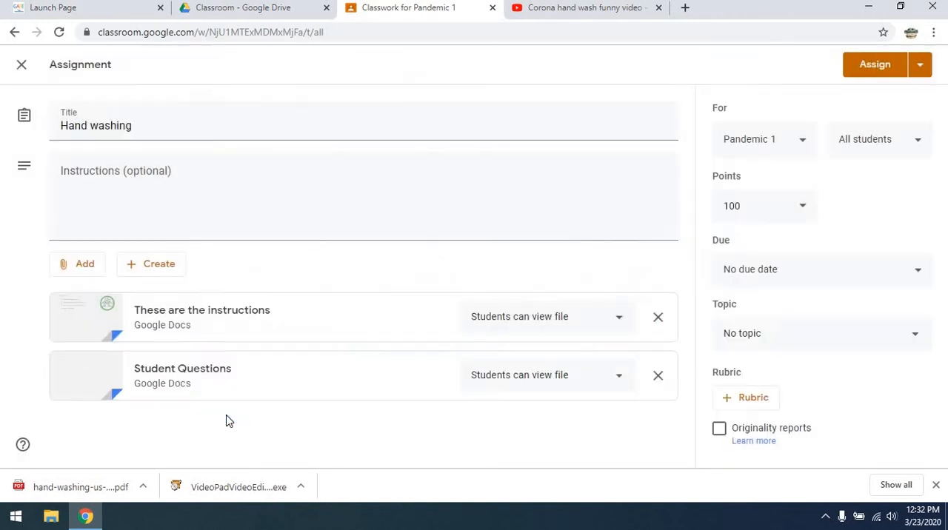
{"action": "left_click", "coordinate": [622, 377]}
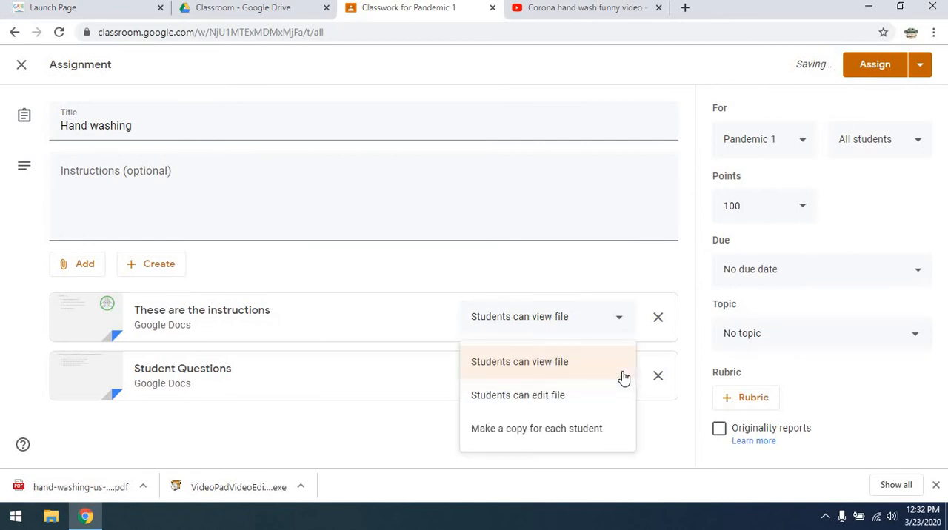
{"action": "left_click", "coordinate": [522, 433]}
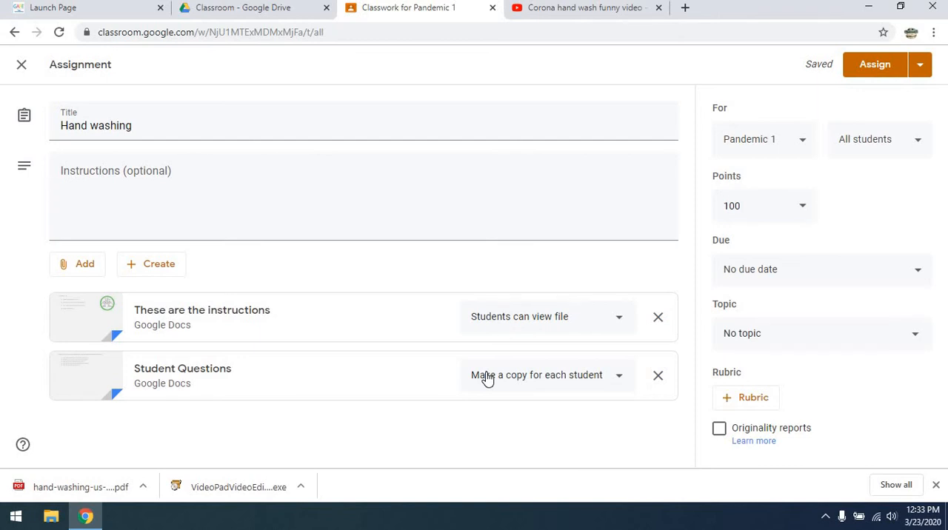
{"action": "left_click", "coordinate": [71, 267]}
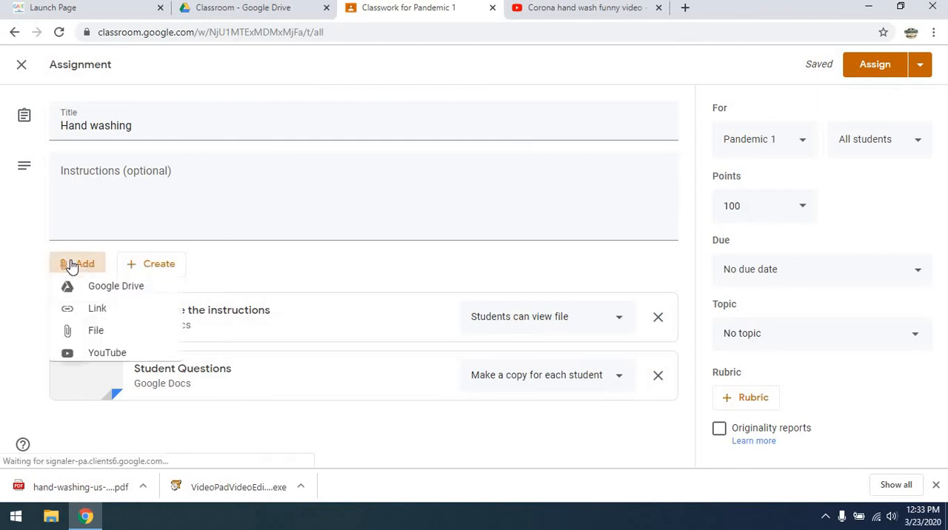
{"action": "left_click", "coordinate": [98, 362]}
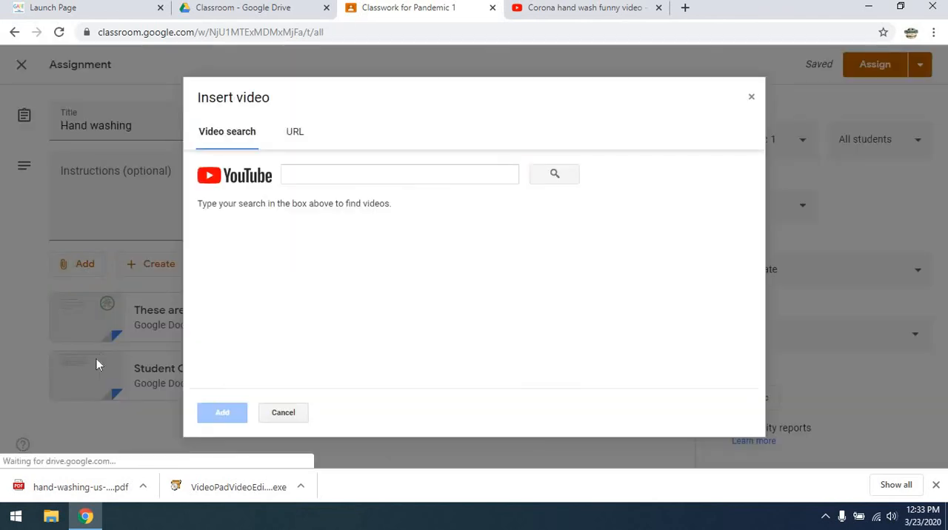
{"action": "left_click", "coordinate": [335, 173]}
{"action": "type", "text": "https://www.youtube.com/watch?v=8euEu3Ov_BQ"}
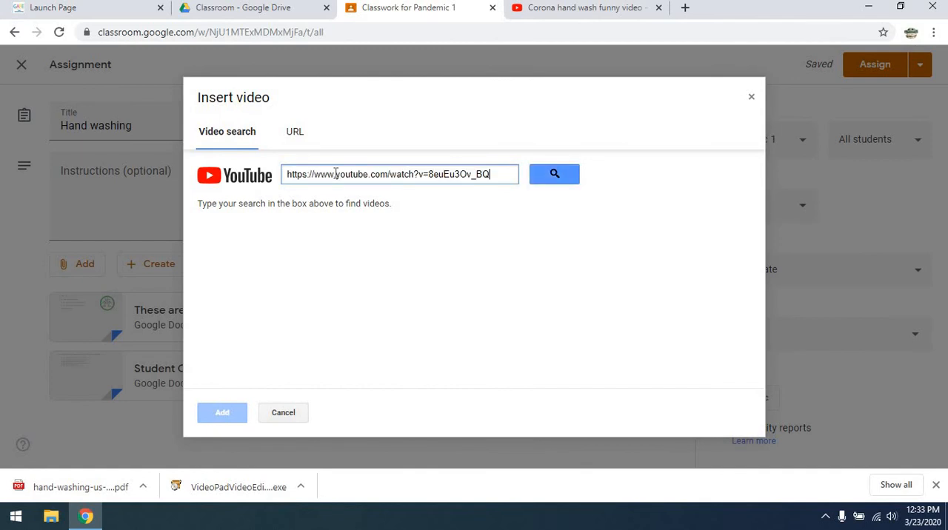
{"action": "left_click", "coordinate": [556, 171]}
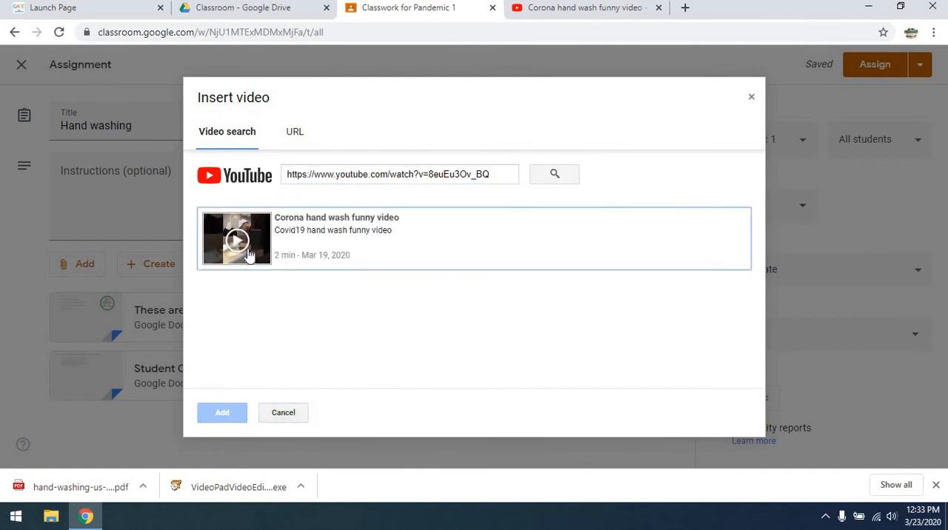
{"action": "left_click", "coordinate": [249, 256]}
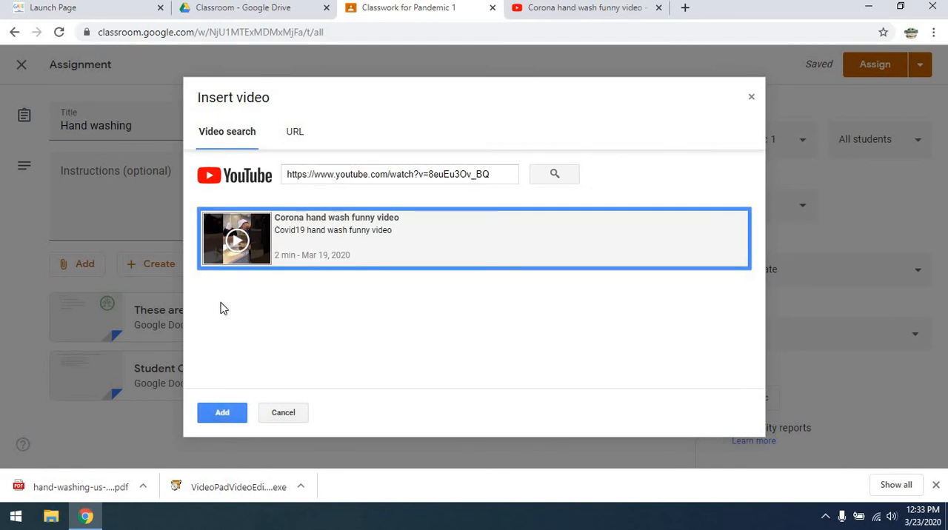
{"action": "left_click", "coordinate": [222, 414]}
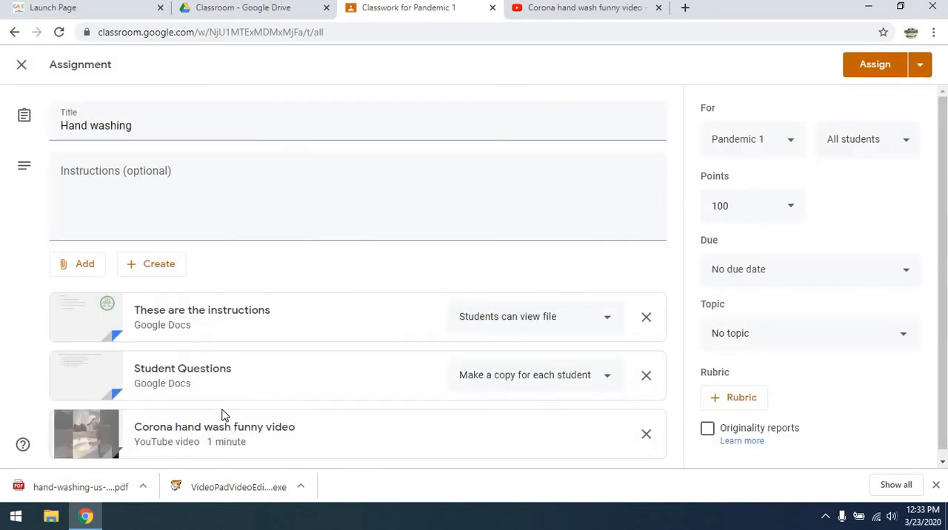
Upload hand-washing-us-audience.pdf from the computer's Downloads folder as an attachment to the assignment.
{"action": "left_click", "coordinate": [85, 264]}
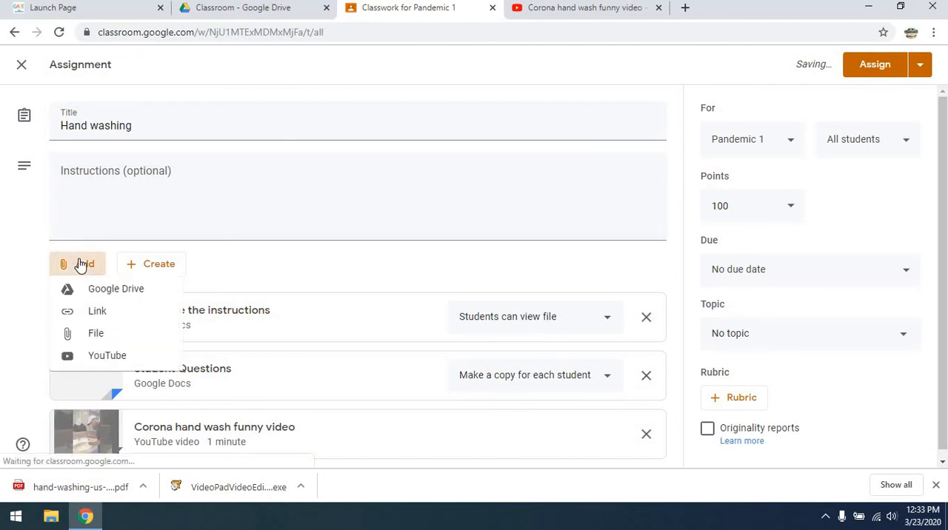
{"action": "left_click", "coordinate": [94, 340]}
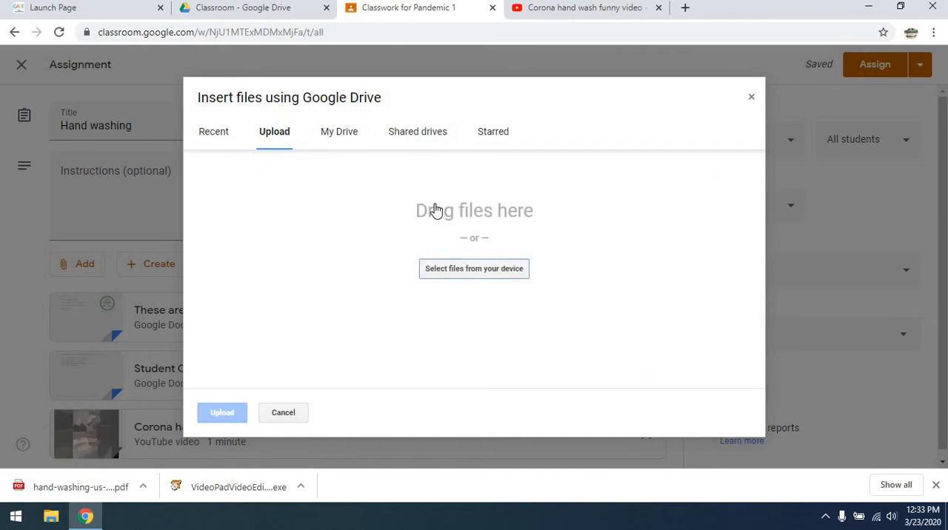
{"action": "left_click", "coordinate": [458, 268]}
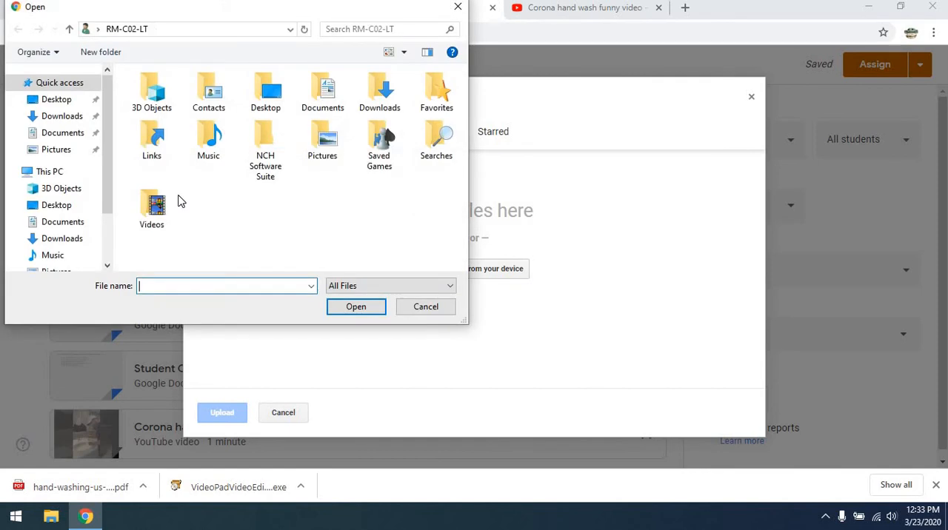
{"action": "left_click", "coordinate": [60, 119]}
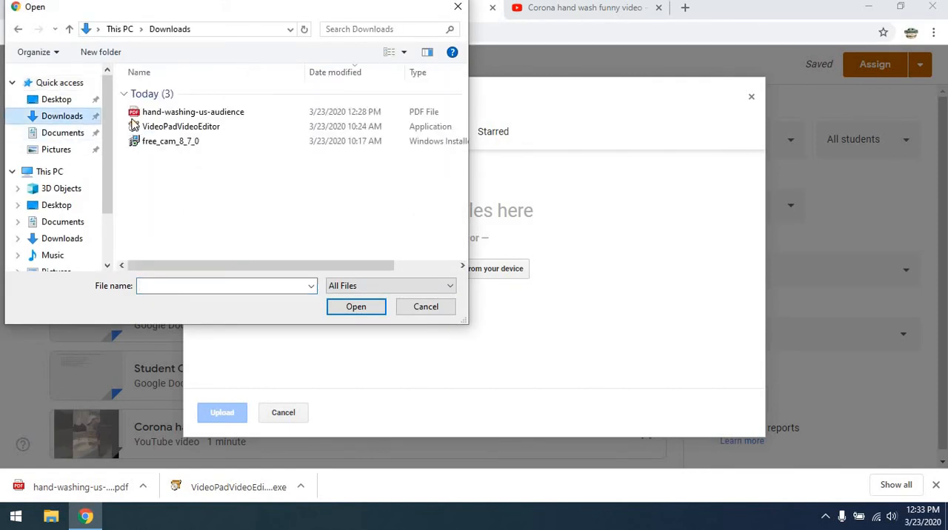
{"action": "left_click", "coordinate": [165, 117]}
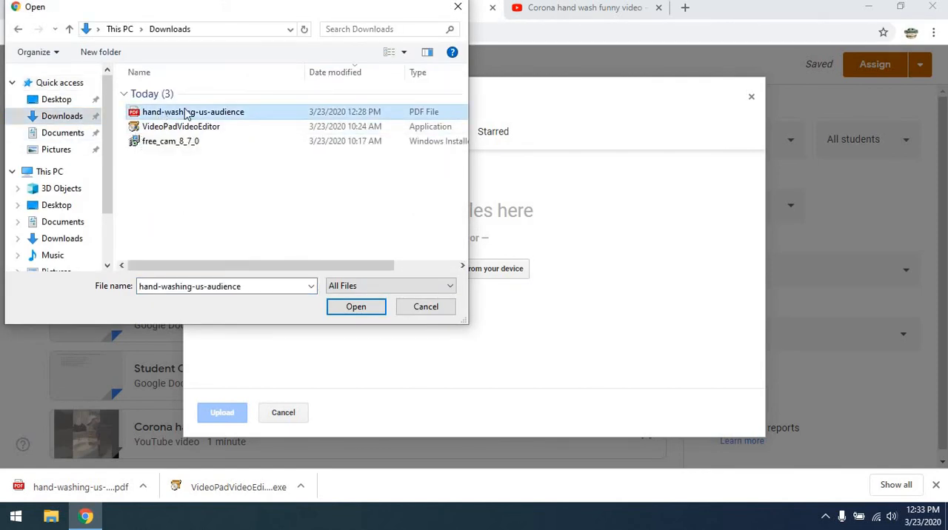
{"action": "left_click", "coordinate": [354, 308]}
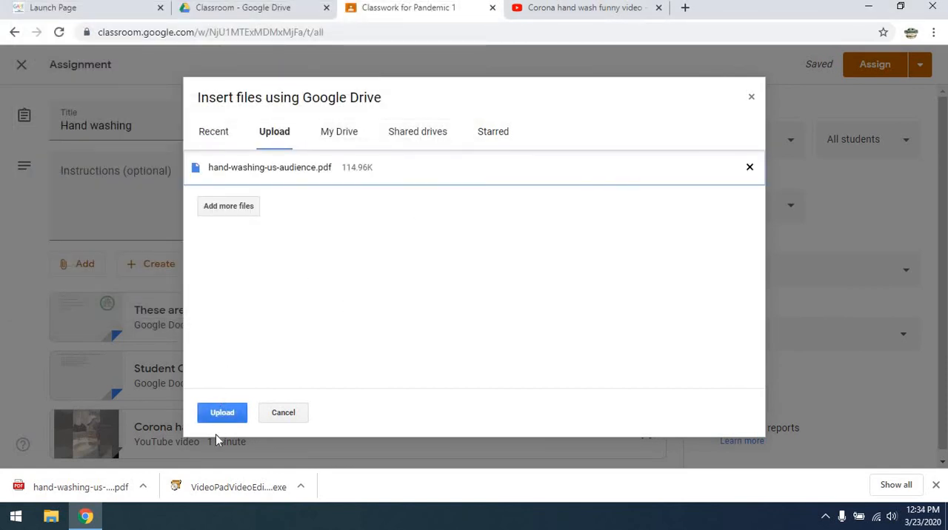
{"action": "left_click", "coordinate": [229, 413]}
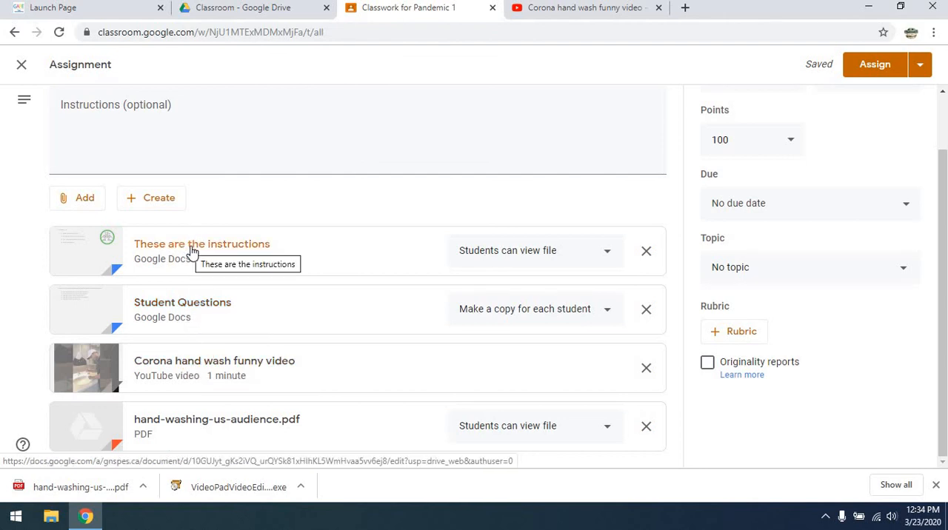
File the assignment under the existing Pandemic topic and assign it to all students.
{"action": "scroll", "coordinate": [155, 290], "scroll_direction": "up", "scroll_amount": 2}
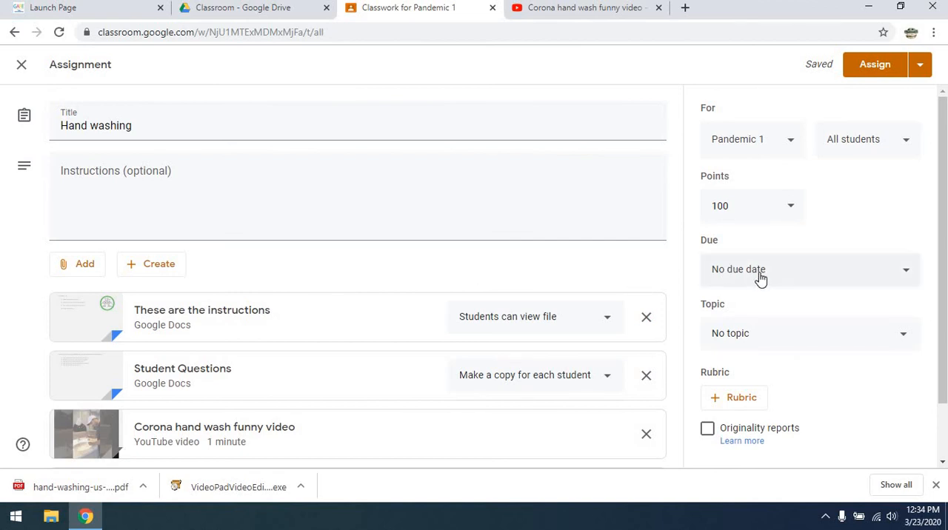
{"action": "left_click", "coordinate": [755, 337]}
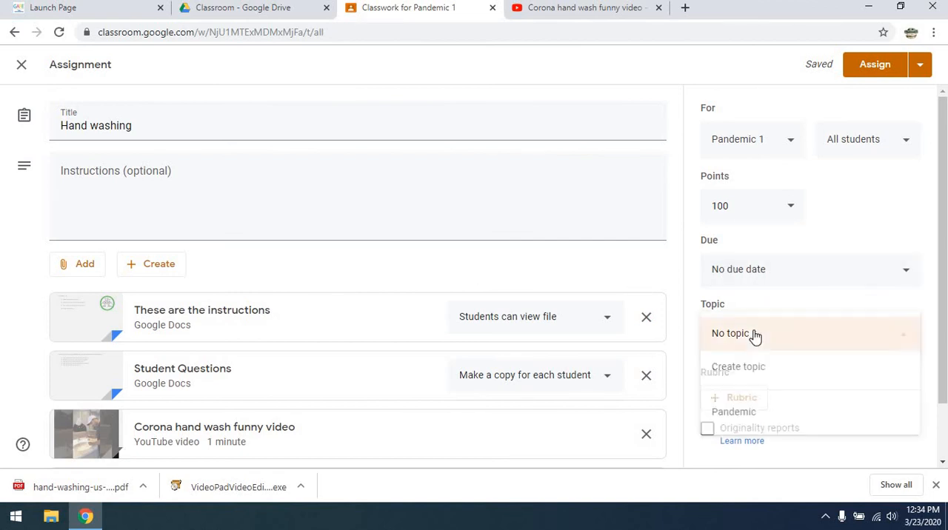
{"action": "left_click", "coordinate": [729, 412]}
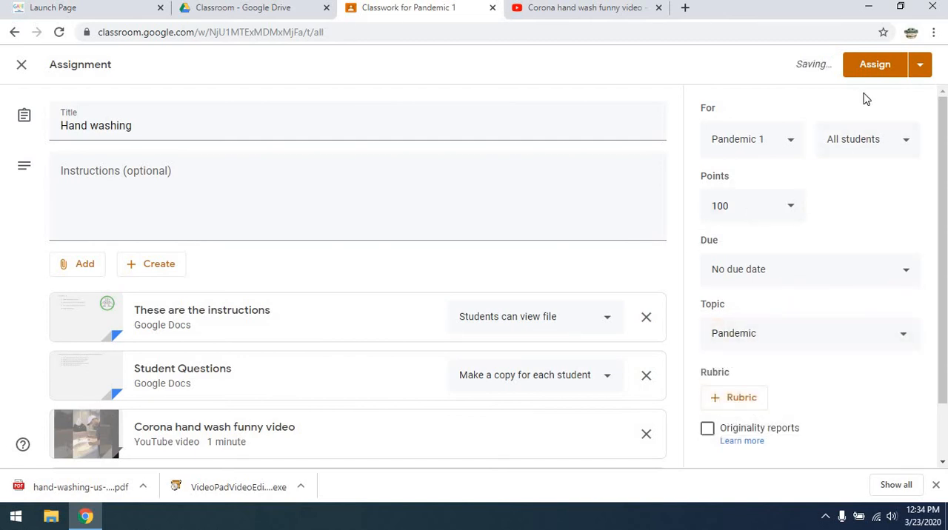
{"action": "left_click", "coordinate": [878, 67]}
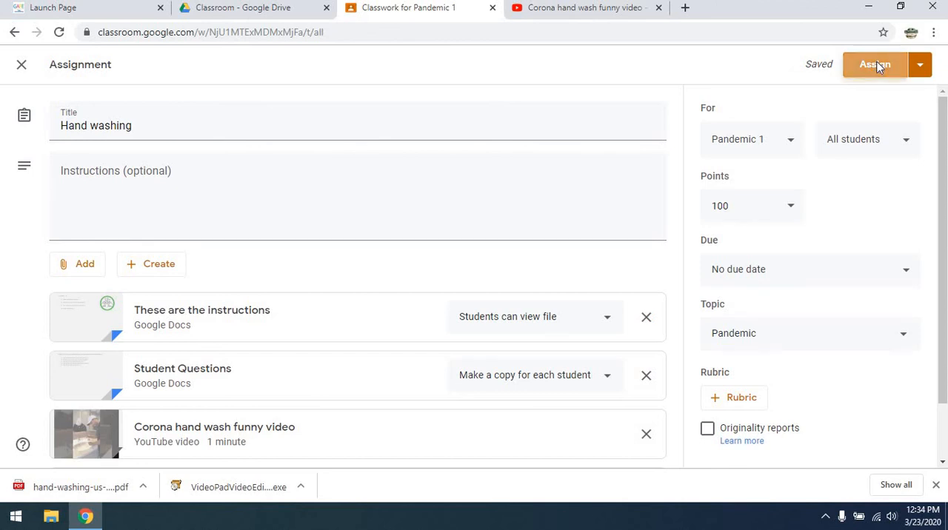